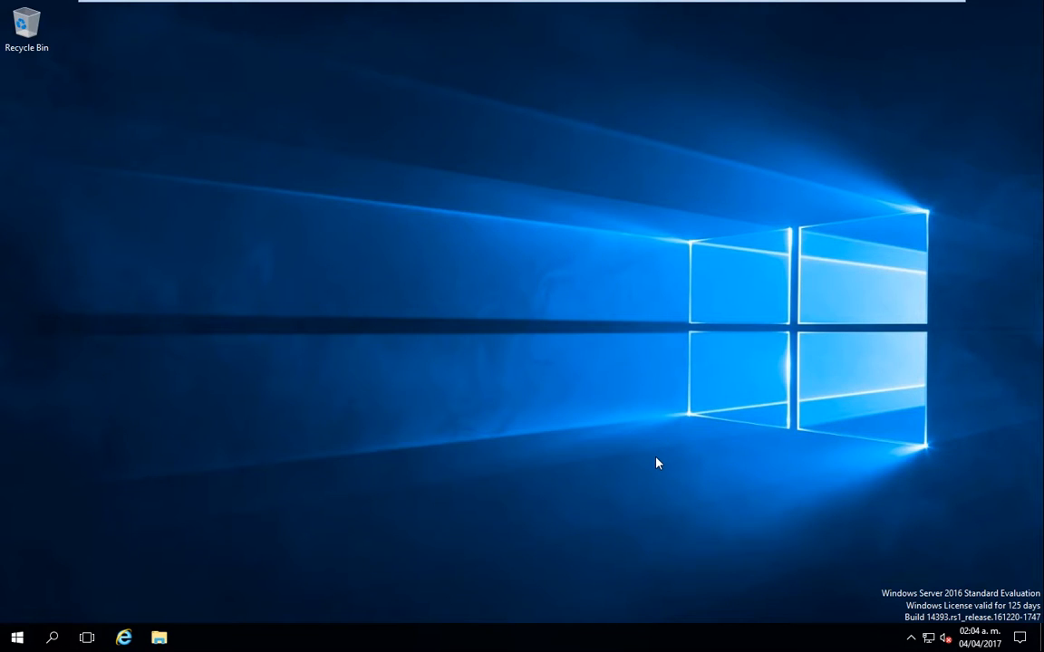
Step: Open the Ethernet0 adapter properties from the Network and Sharing Center
{"action": "right_click", "coordinate": [928, 638]}
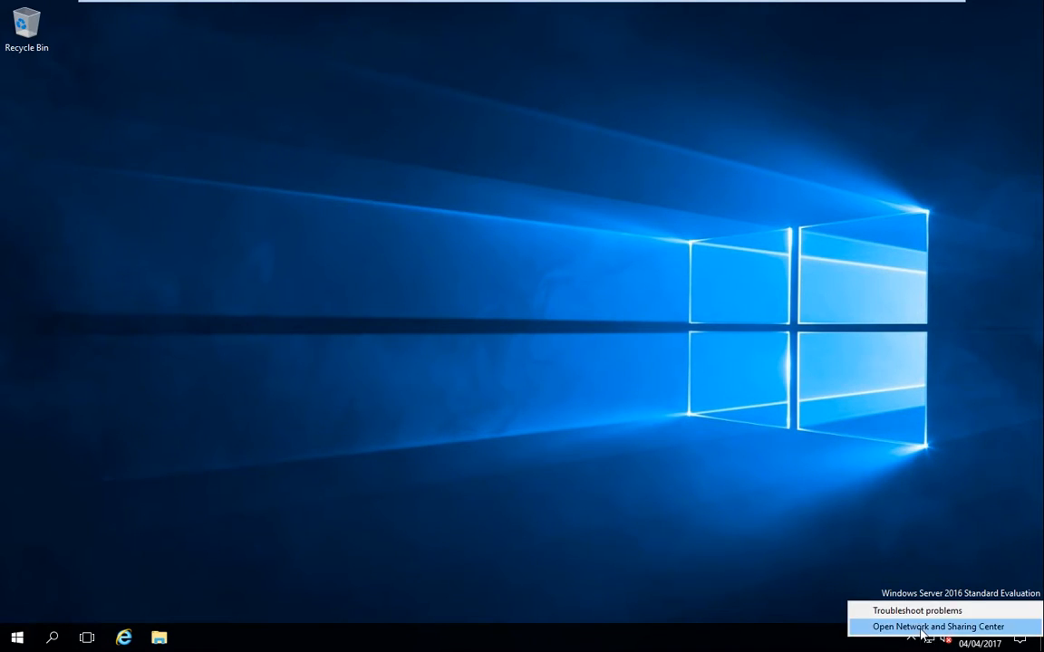
{"action": "left_click", "coordinate": [920, 627]}
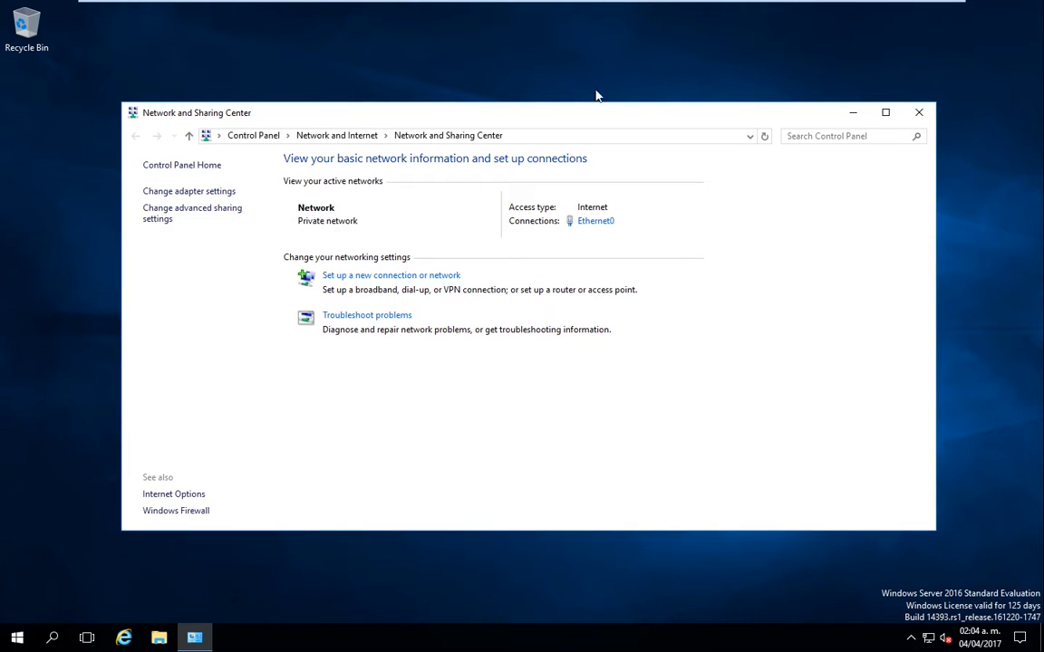
{"action": "left_click", "coordinate": [224, 193]}
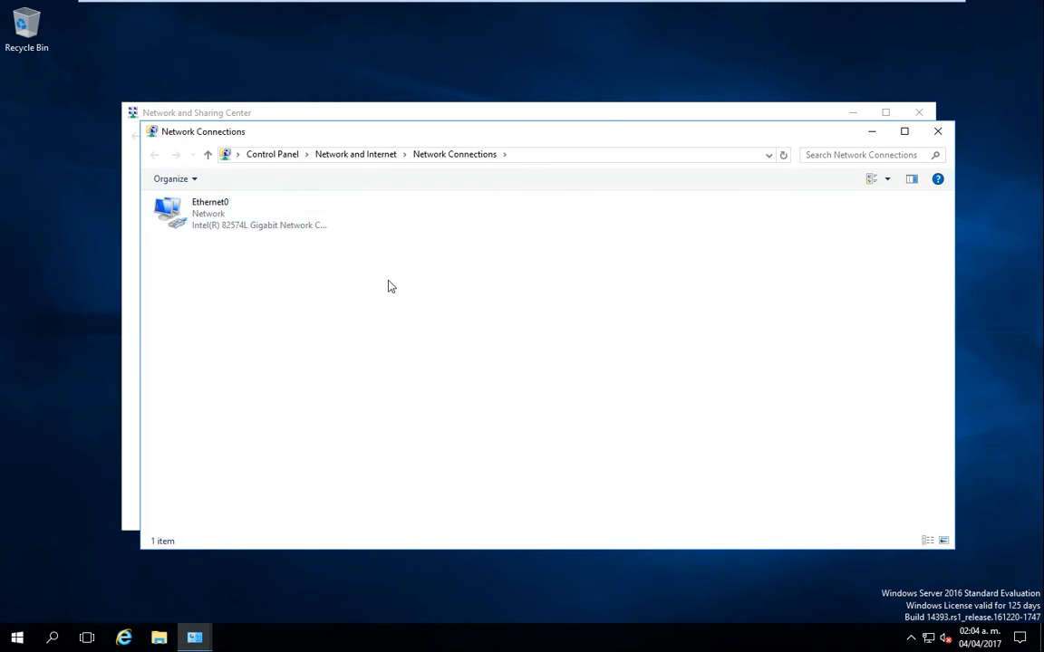
{"action": "left_click", "coordinate": [286, 226]}
{"action": "right_click", "coordinate": [287, 225]}
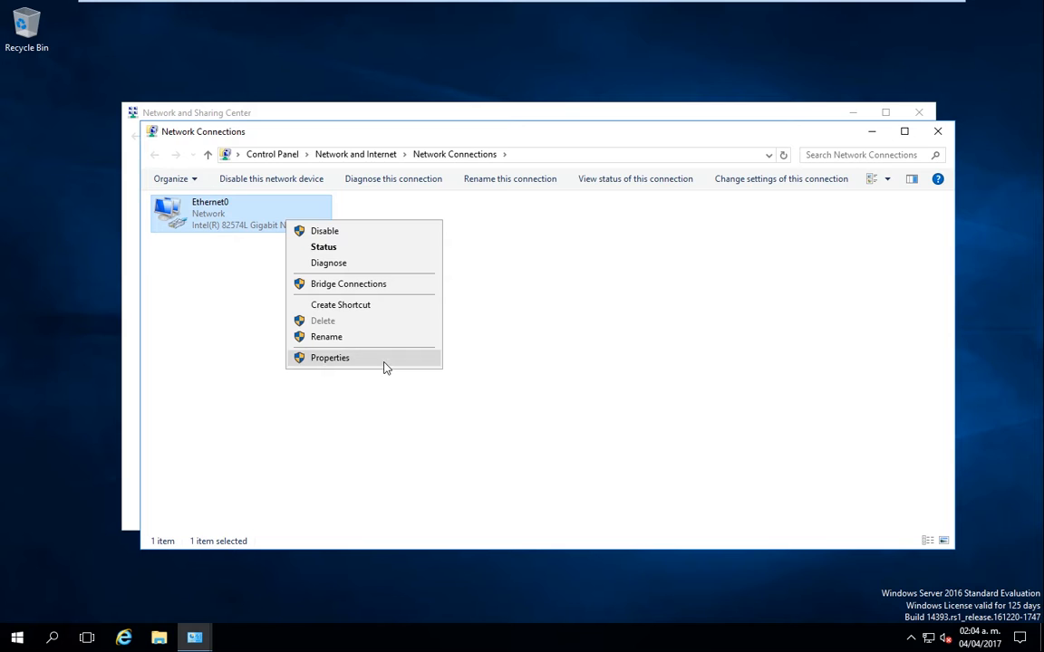
{"action": "left_click", "coordinate": [384, 365]}
Step: Open the Ethernet0 IPv4 settings and switch to a manually entered IP address
{"action": "left_click", "coordinate": [330, 347]}
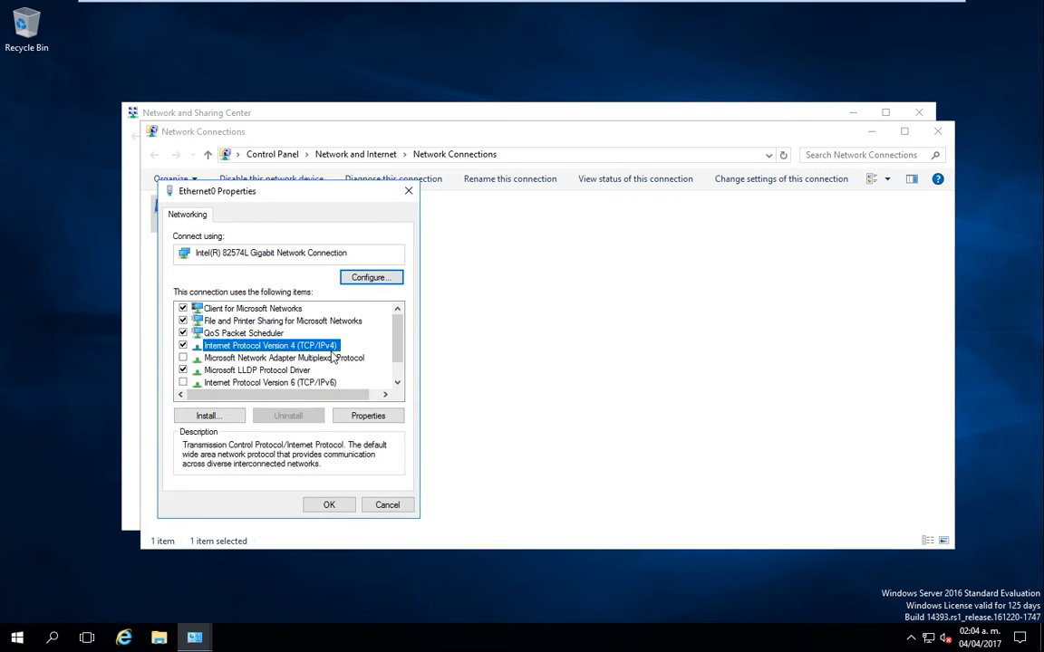
{"action": "double_click", "coordinate": [328, 347]}
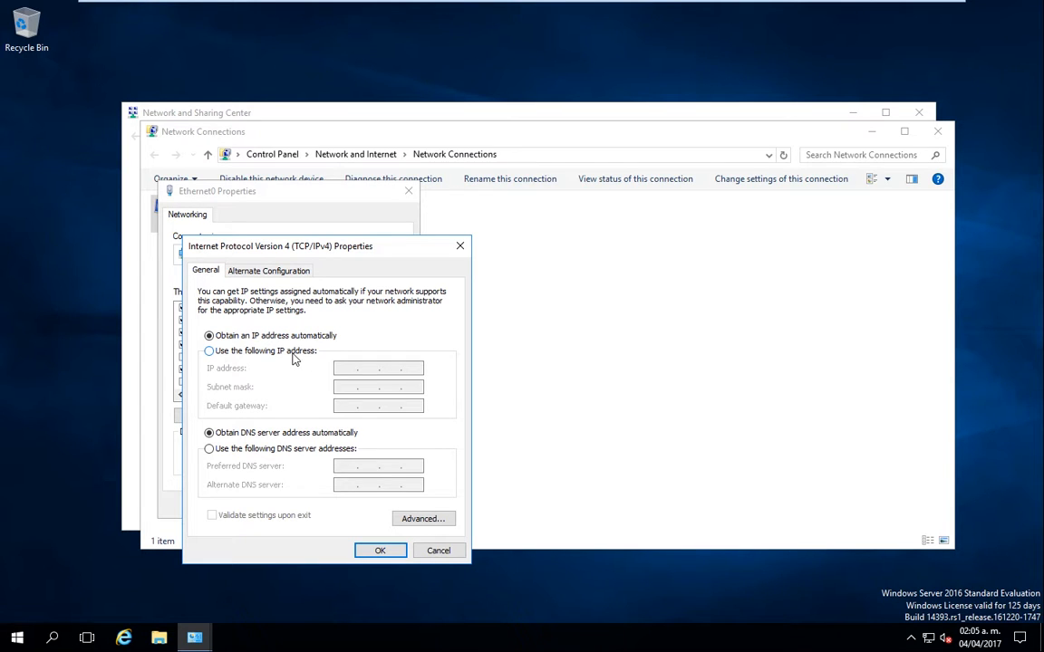
{"action": "left_click", "coordinate": [293, 355]}
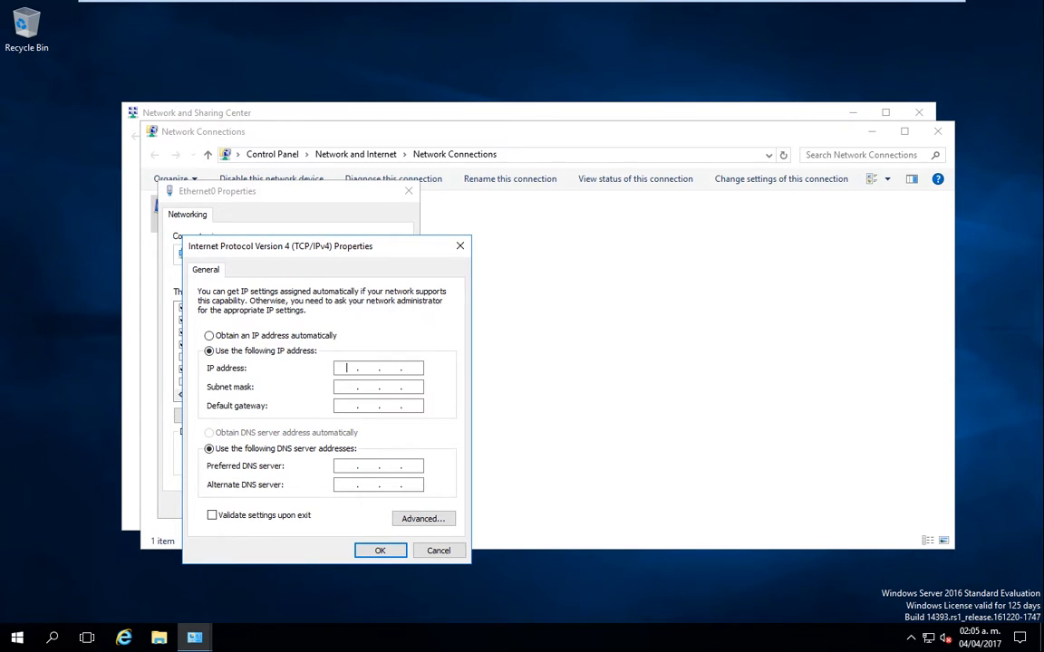
Step: Enter an IPv4 address with mask 255.255.255.0 and gateway 192.168.1.254
{"action": "left_click", "coordinate": [413, 369]}
{"action": "left_click", "coordinate": [346, 368]}
{"action": "type", "text": "192 . 168 ."}
{"action": "type", "text": "10 . 1"}
{"action": "key", "text": "Tab"}
{"action": "key", "text": "Tab"}
{"action": "type", "text": "192.16"}
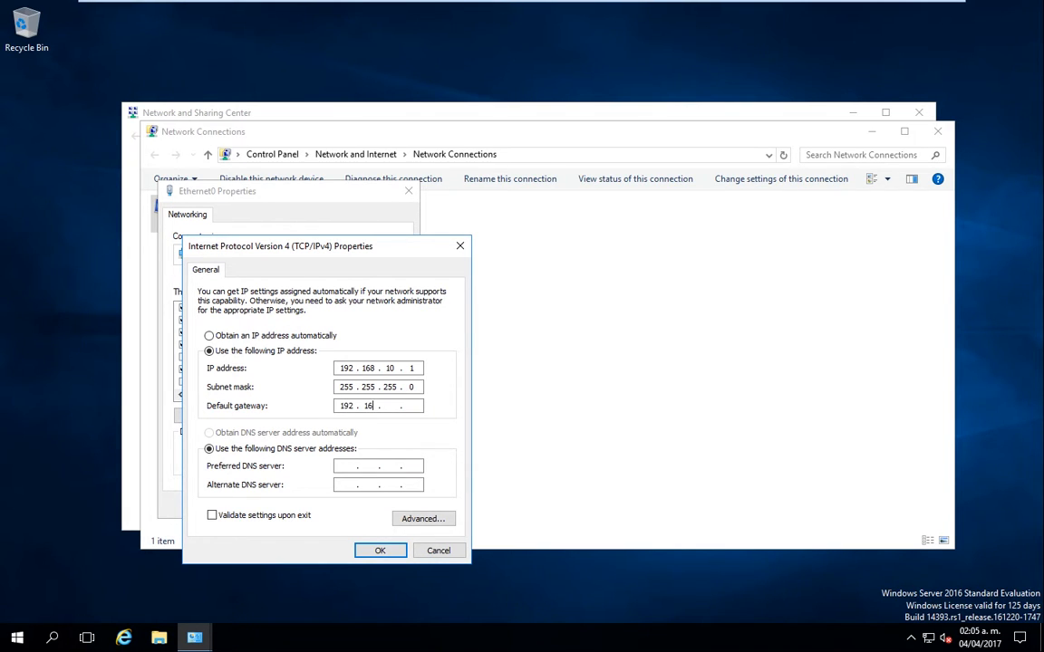
{"action": "type", "text": "8.1.254"}
Step: Correct the IP to 192.168.1.1, set preferred DNS 192.168.1.1, and apply
{"action": "left_click", "coordinate": [393, 368]}
{"action": "key", "text": "BackSpace"}
{"action": "double_click", "coordinate": [390, 367]}
{"action": "left_click", "coordinate": [416, 369]}
{"action": "left_click", "coordinate": [345, 465]}
{"action": "double_click", "coordinate": [413, 369]}
{"action": "left_click", "coordinate": [414, 369]}
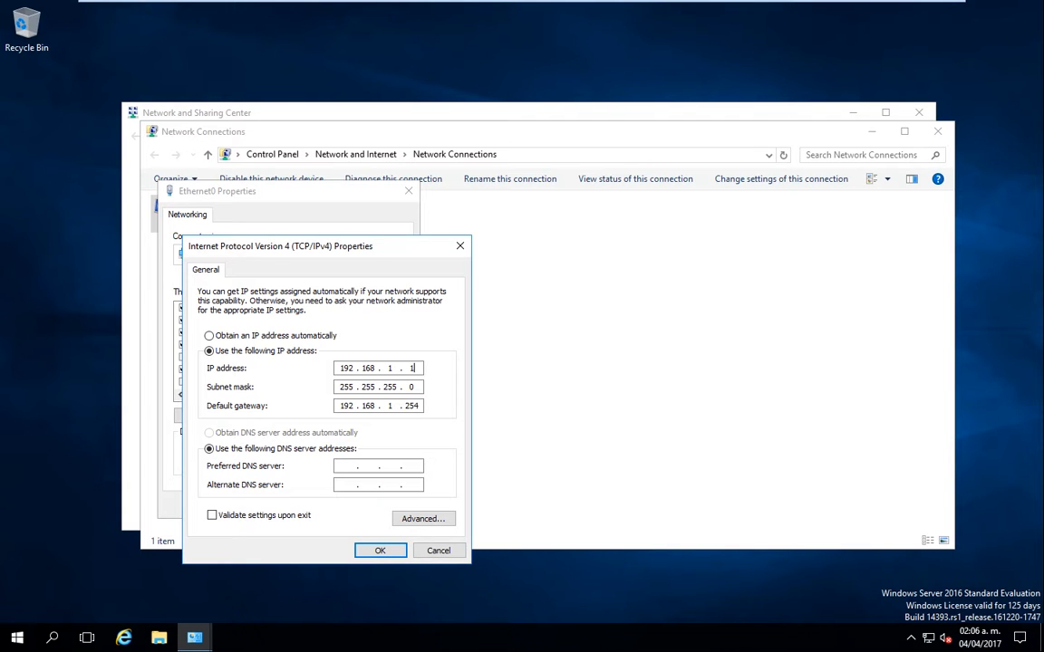
{"action": "left_click", "coordinate": [343, 466]}
{"action": "type", "text": "192 . 168 . 1 . 1"}
{"action": "left_click", "coordinate": [373, 550]}
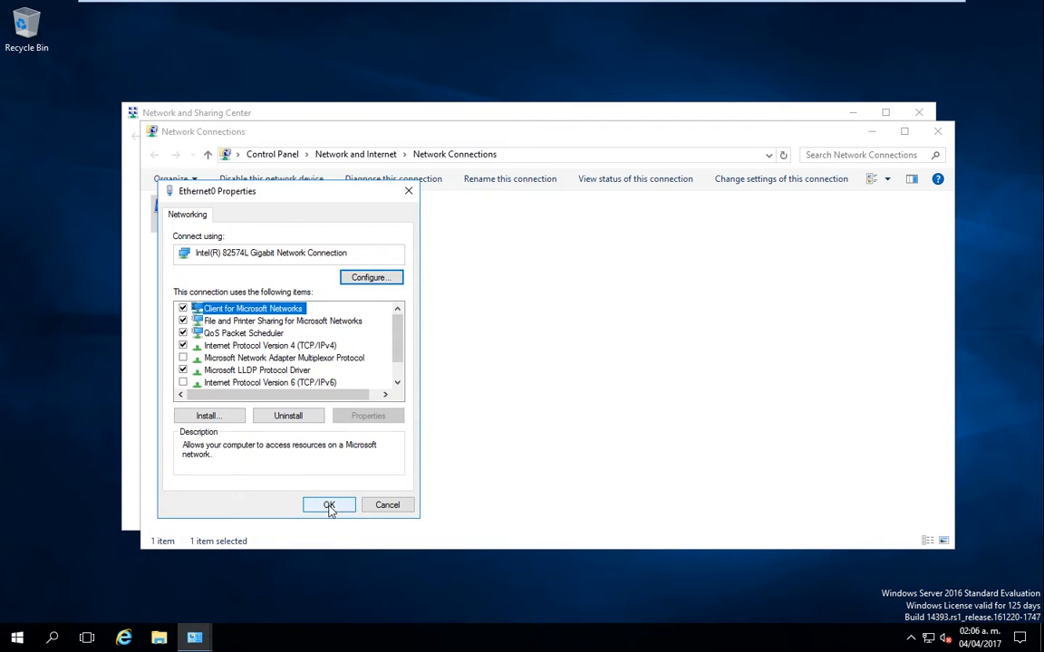
Step: Confirm Ethernet0 Properties, close both network windows, and bring up the Start menu
{"action": "left_click", "coordinate": [329, 505]}
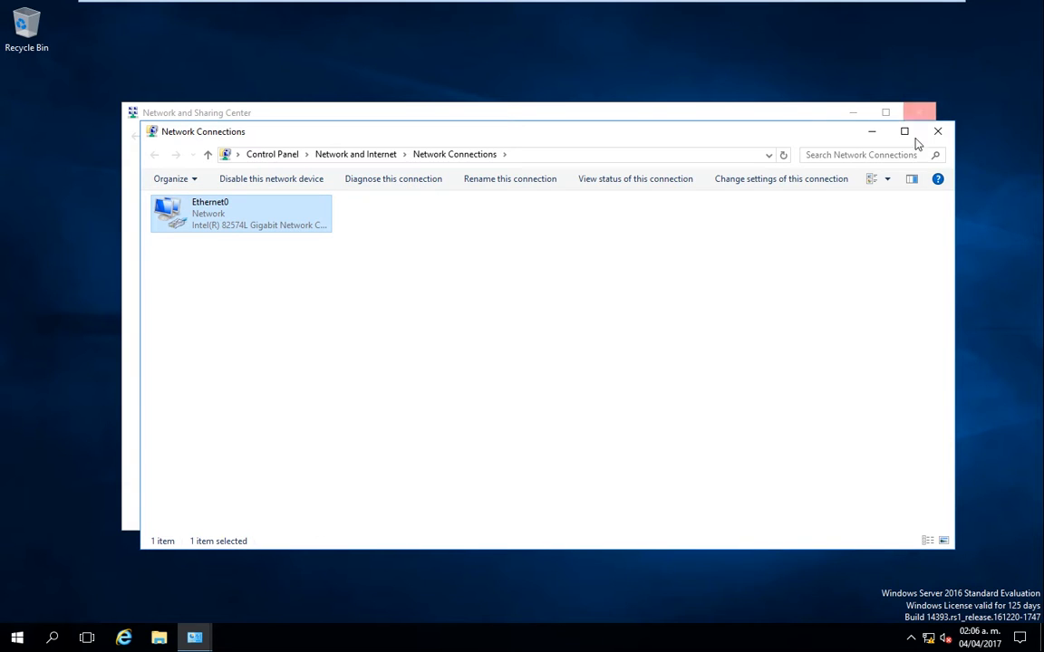
{"action": "left_click", "coordinate": [940, 132]}
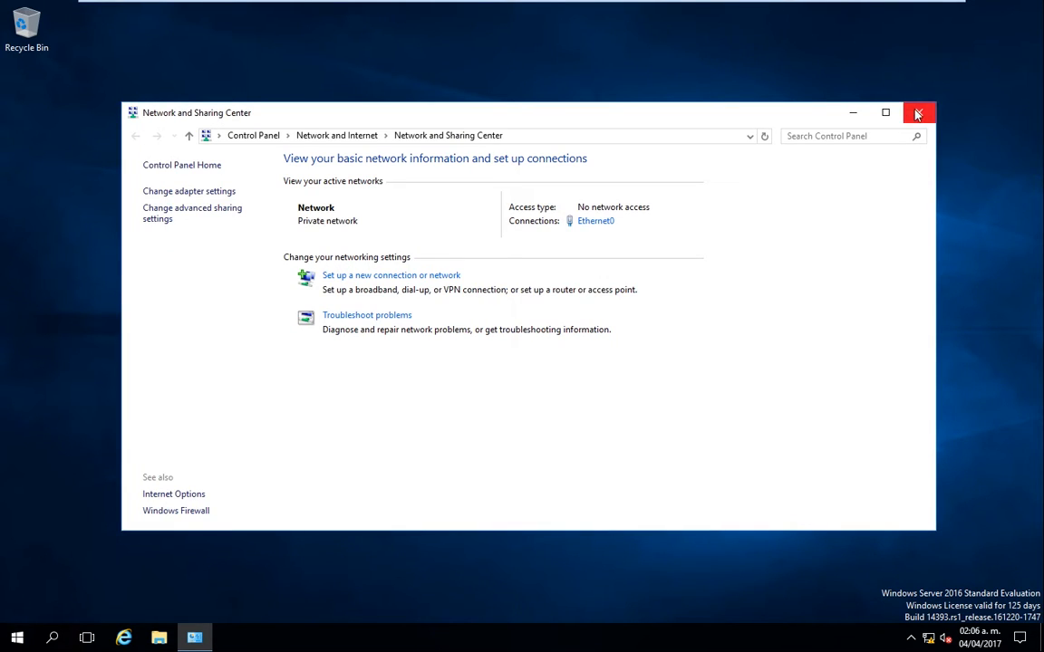
{"action": "left_click", "coordinate": [918, 113]}
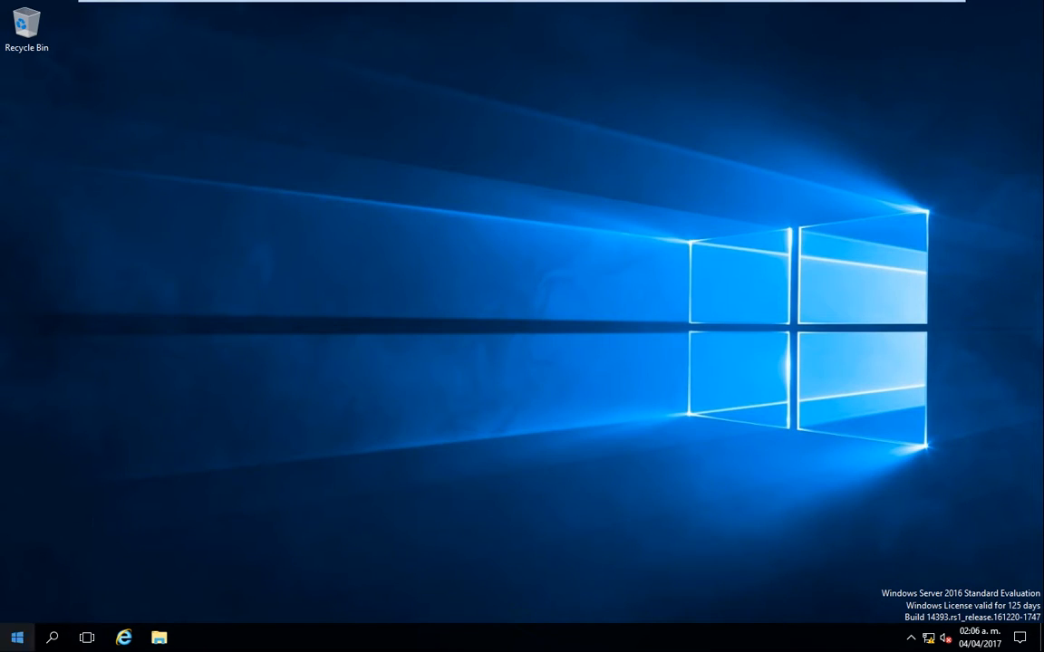
{"action": "left_click", "coordinate": [17, 638]}
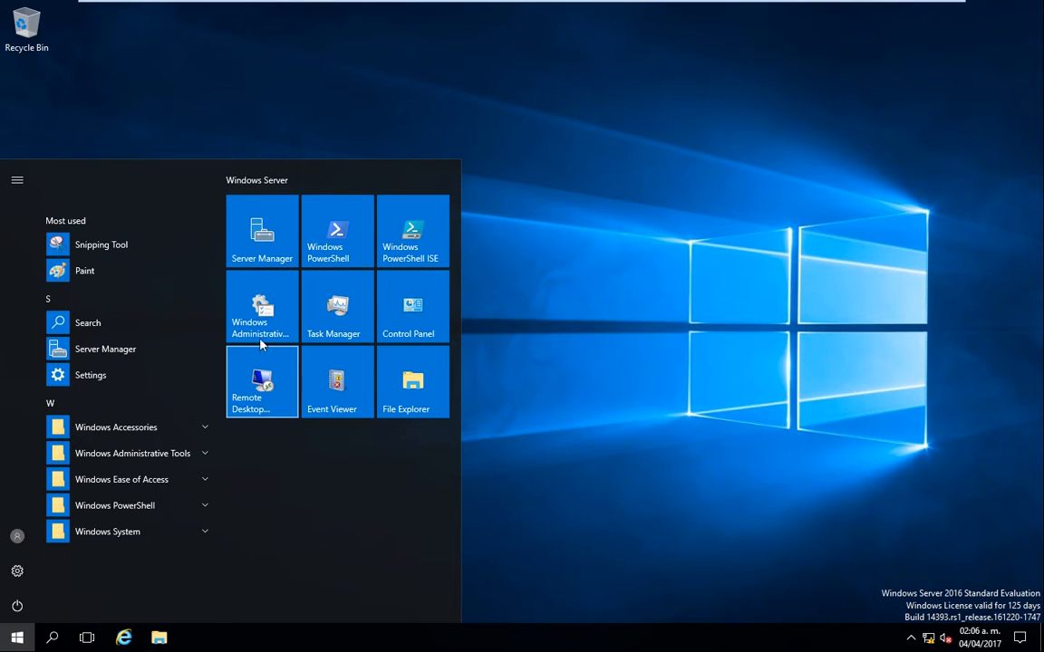
Step: Launch Windows PowerShell as administrator and move its window to the screen centre
{"action": "left_click", "coordinate": [360, 256]}
{"action": "right_click", "coordinate": [343, 235]}
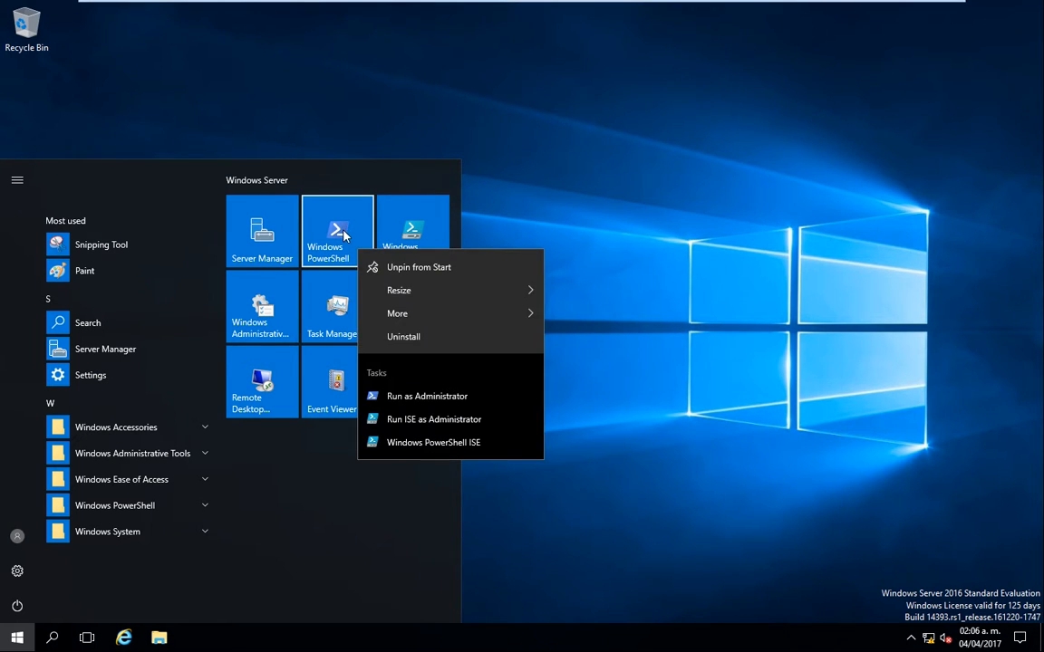
{"action": "mouse_move", "coordinate": [444, 317]}
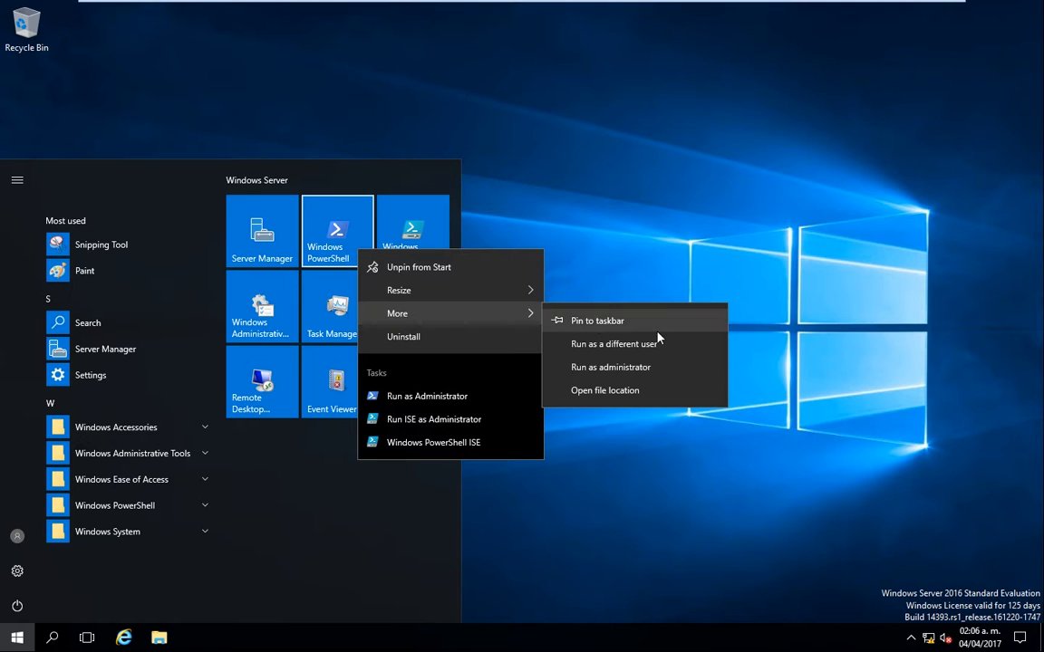
{"action": "left_click", "coordinate": [624, 367]}
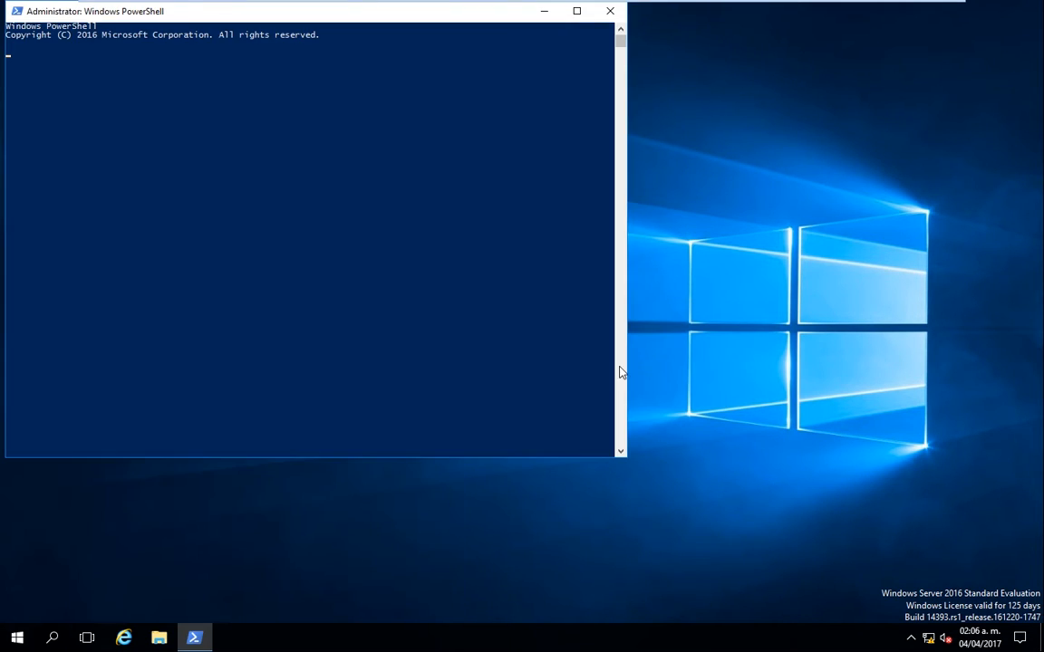
{"action": "left_click_drag", "start_coordinate": [377, 25], "coordinate": [492, 144]}
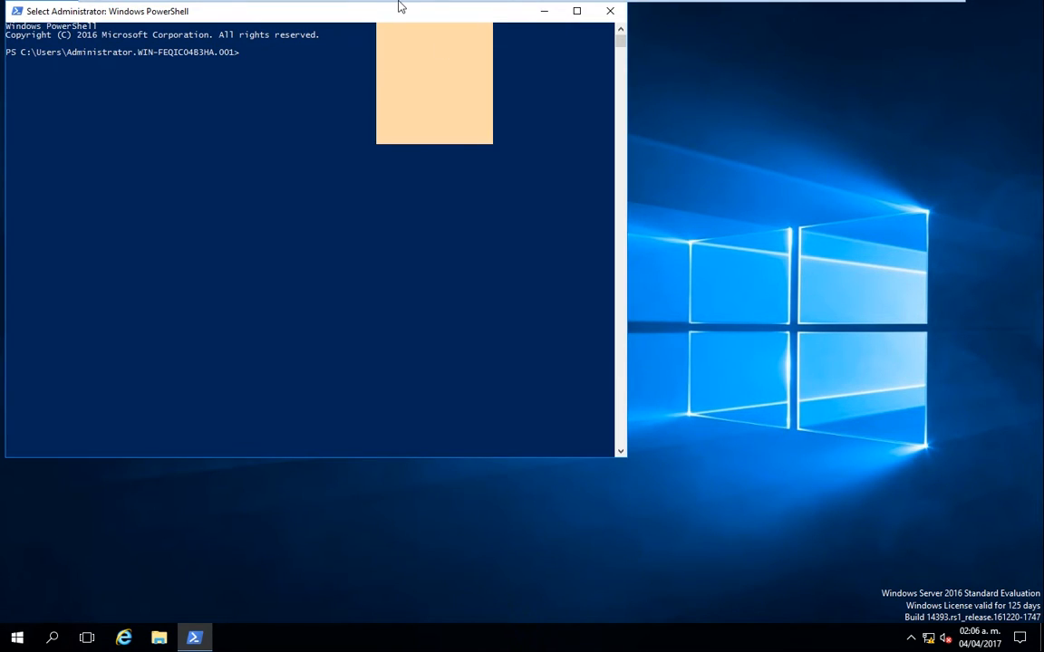
{"action": "left_click_drag", "start_coordinate": [401, 7], "coordinate": [554, 139]}
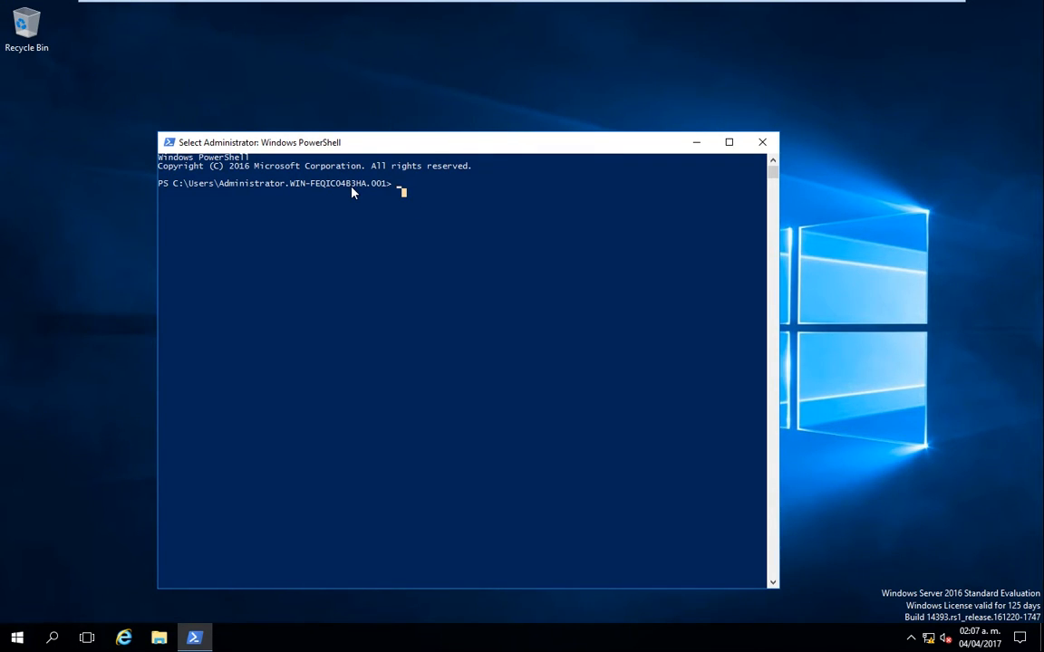
Step: Run the failing install-windowsfeature ad-domain-service command, then clear the console with cls
{"action": "type", "text": "install"}
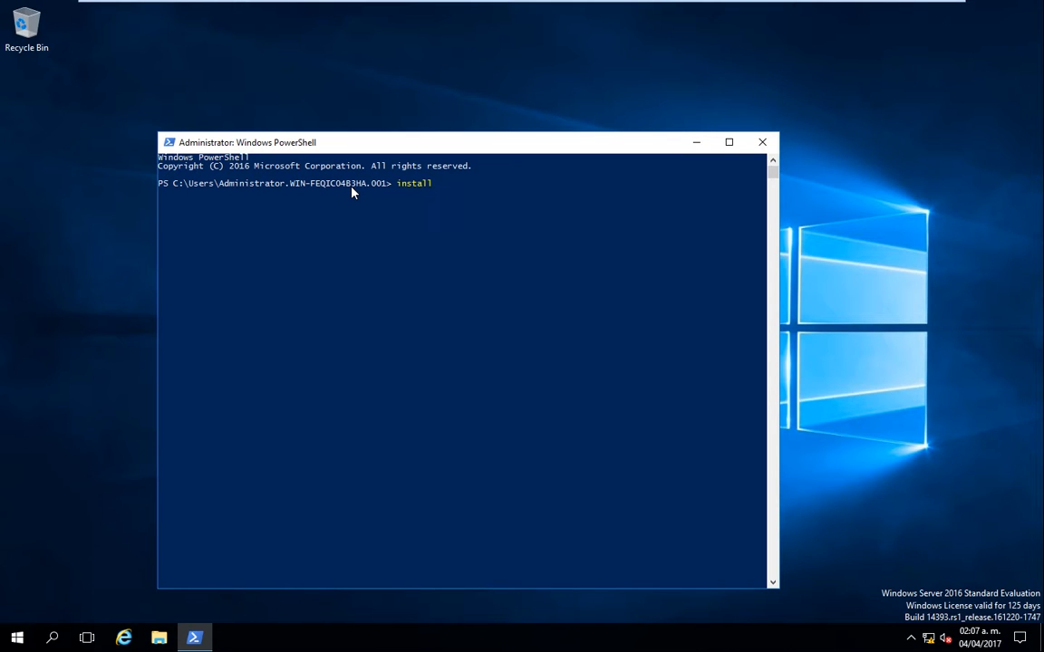
{"action": "type", "text": "-windowsfeature ad-domain-se"}
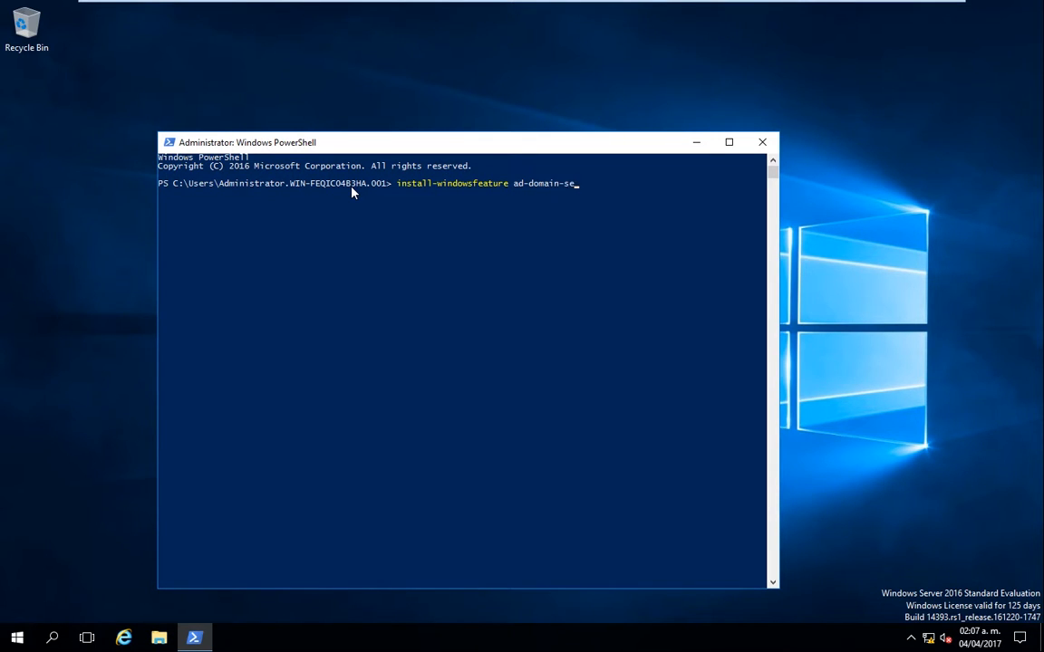
{"action": "type", "text": "rvice"}
{"action": "type", "text": "-includemanagementtools"}
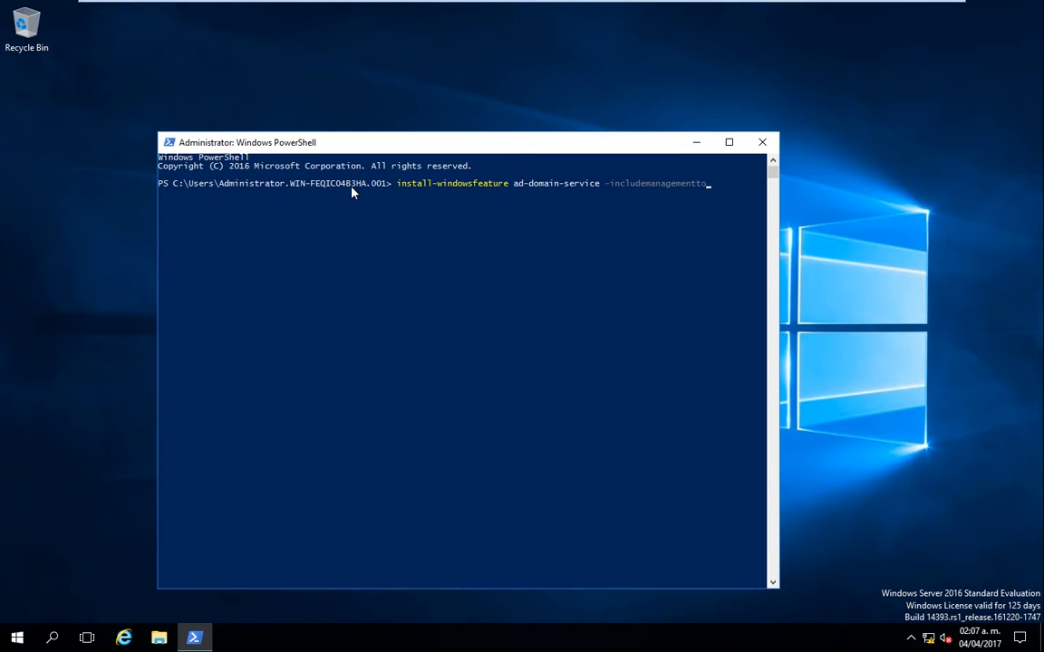
{"action": "key", "text": "BackSpace"}
{"action": "key", "text": "BackSpace"}
{"action": "key", "text": "BackSpace"}
{"action": "type", "text": "ols"}
{"action": "key", "text": "Return"}
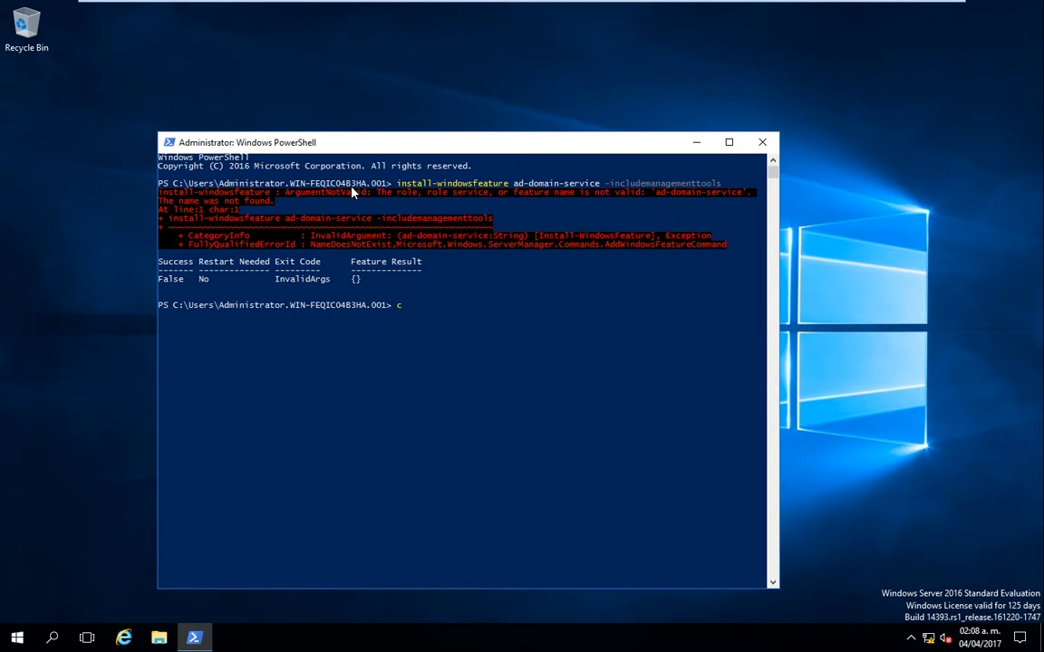
{"action": "type", "text": "cls"}
{"action": "key", "text": "Return"}
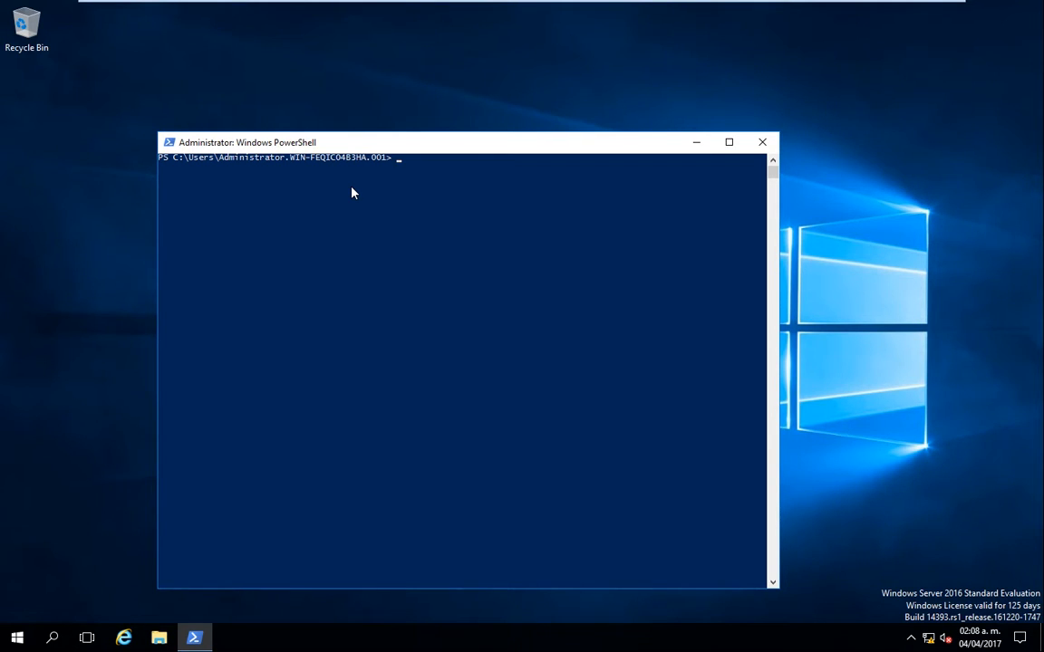
Step: Run install-windowsfeature ad-domain-services -includemanagementtools to install AD Domain Services
{"action": "type", "text": "install-windowsfeature ad"}
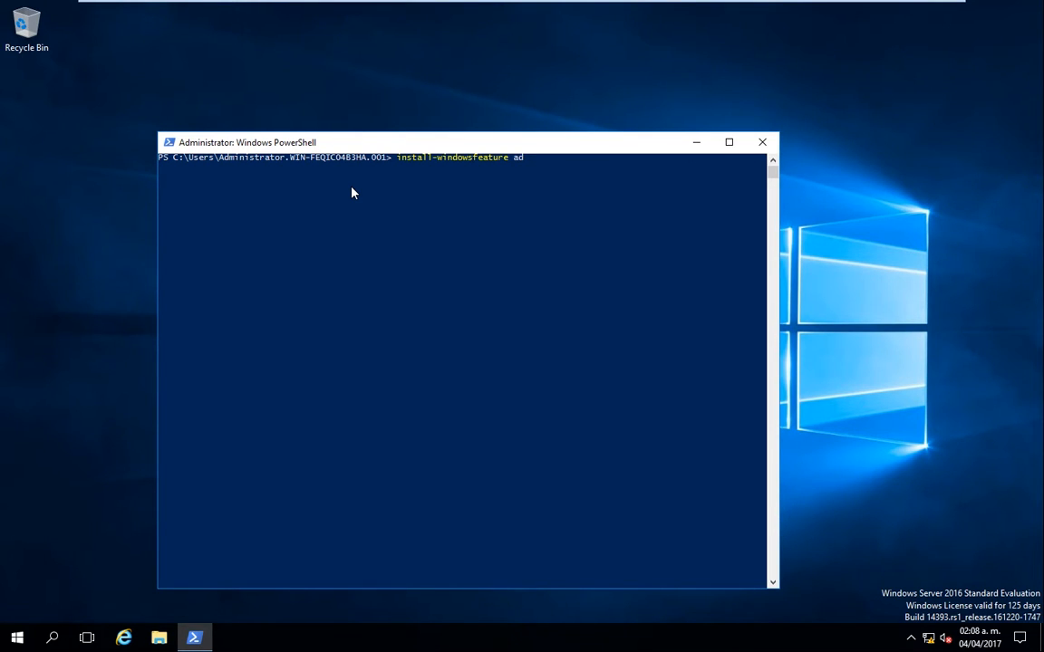
{"action": "type", "text": "-domain-services"}
{"action": "type", "text": "-includem"}
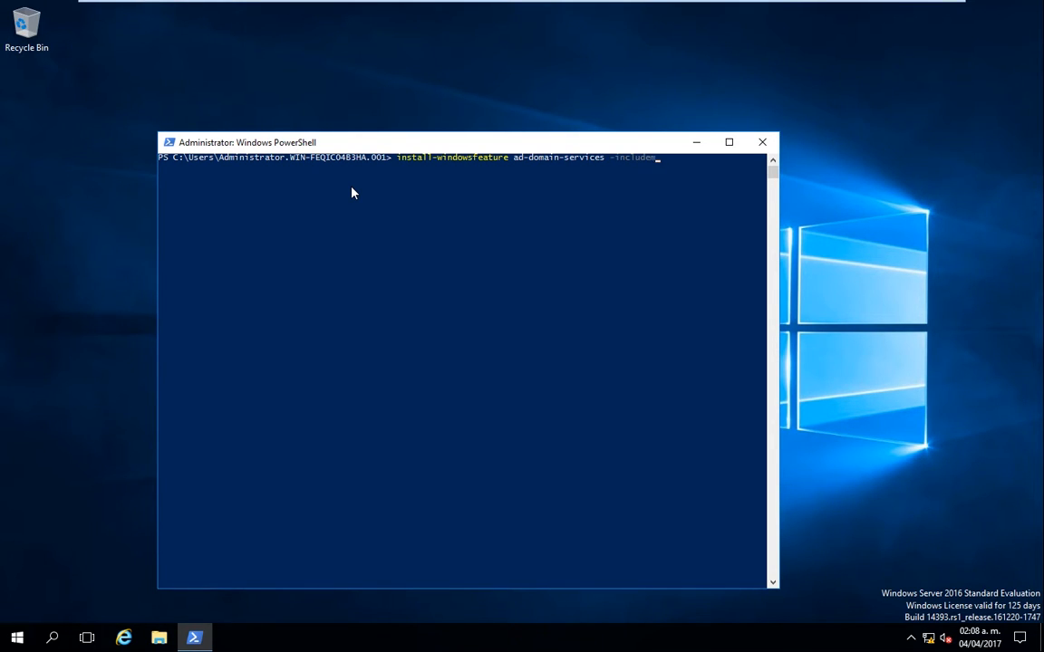
{"action": "type", "text": "anagementtools"}
{"action": "key", "text": "Return"}
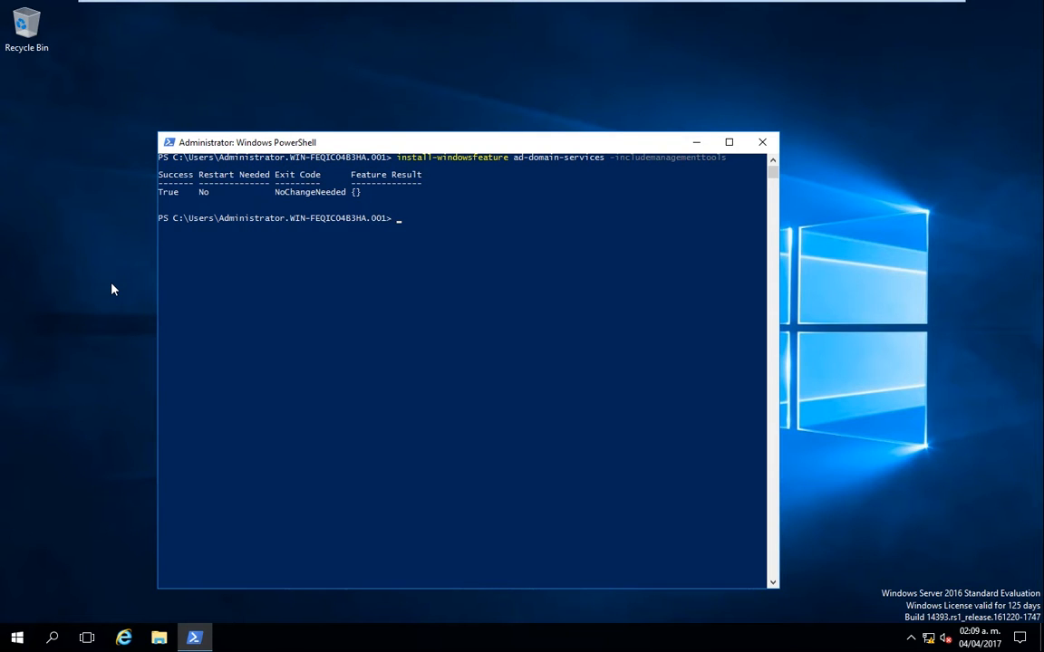
Step: Run install-addsforest for voyareprobar.com, set the safe mode password, and answer A
{"action": "type", "text": "install-addsforest"}
{"action": "key", "text": "Return"}
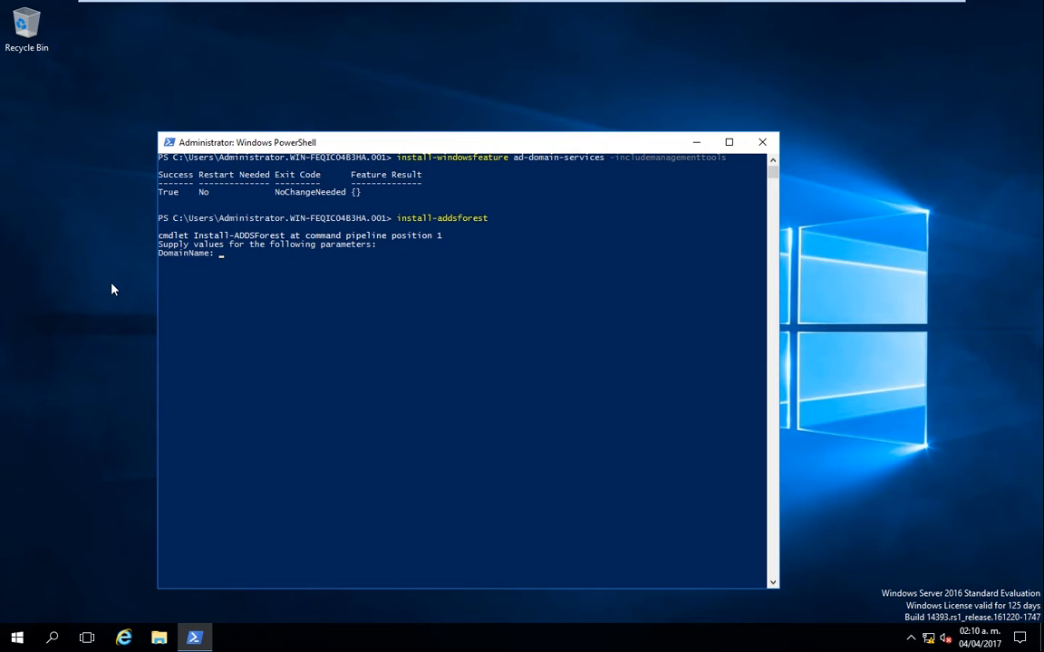
{"action": "type", "text": "voyareprobar.com"}
{"action": "key", "text": "Return"}
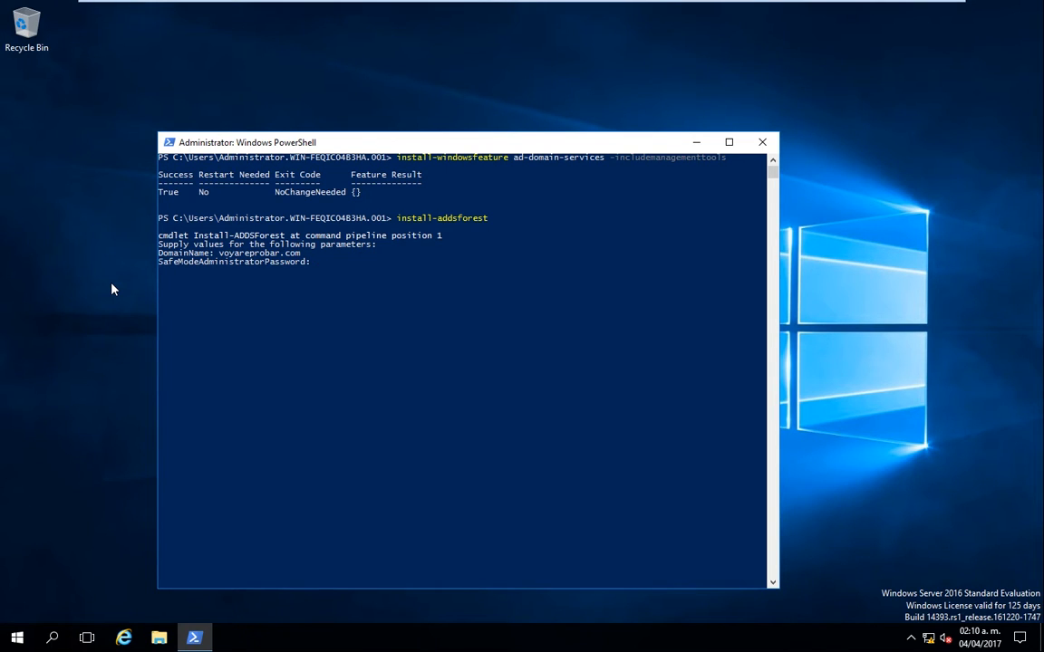
{"action": "type", "text": "********"}
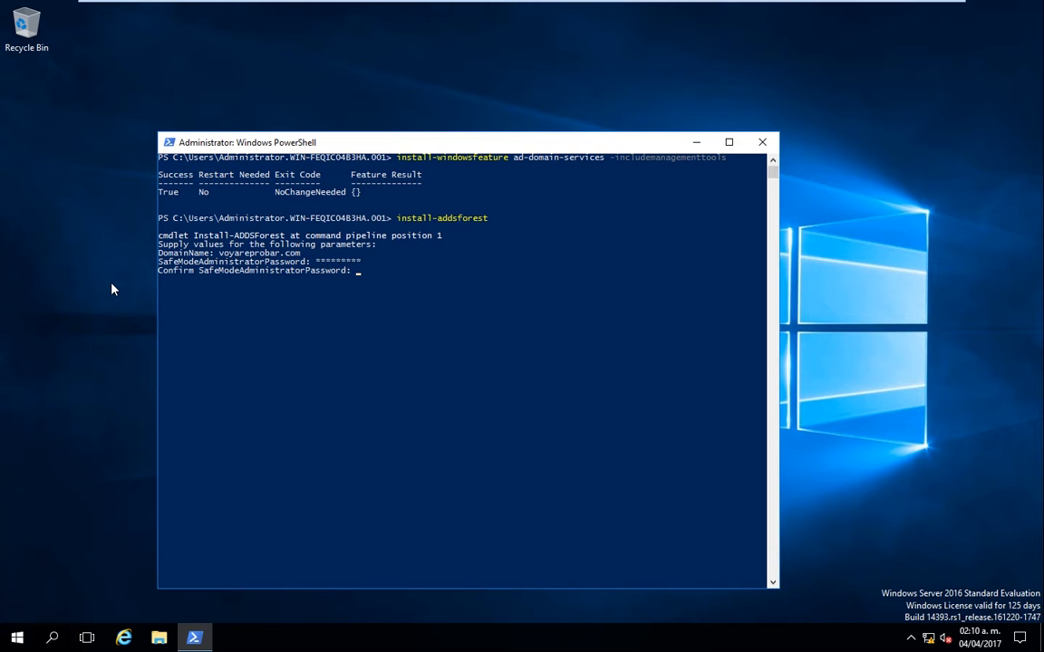
{"action": "type", "text": "*********"}
{"action": "key", "text": "Return"}
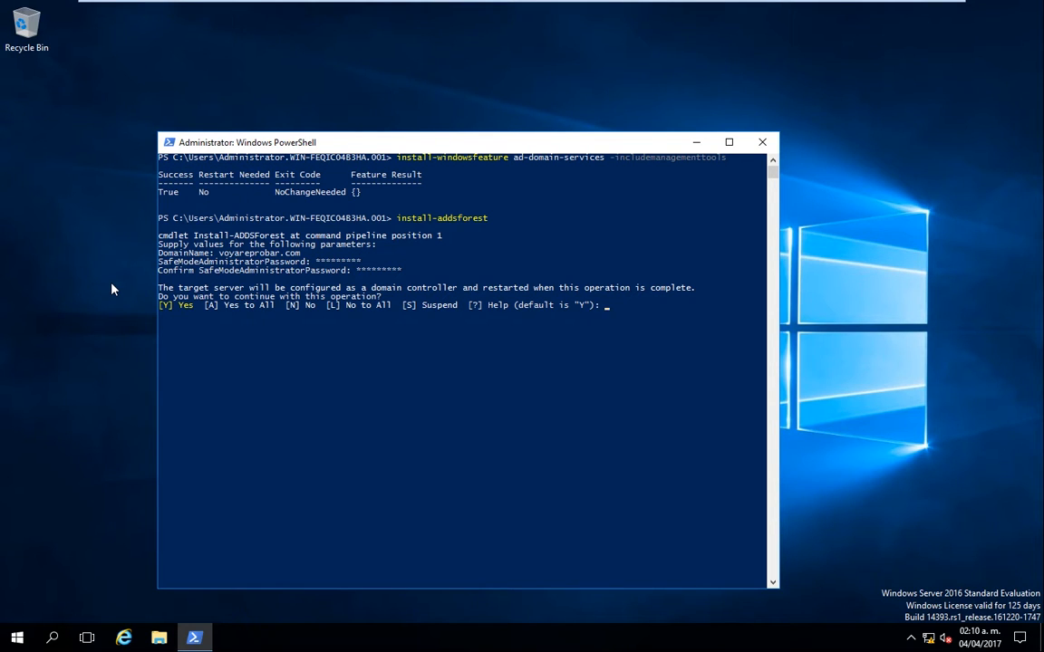
{"action": "type", "text": "A"}
{"action": "key", "text": "Return"}
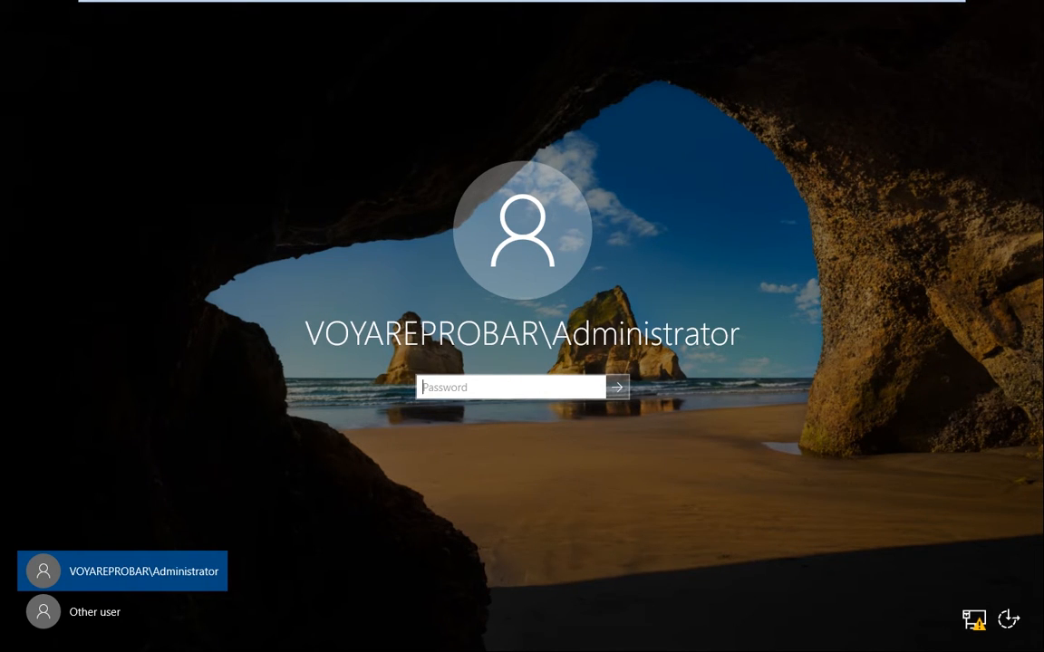
Step: Sign in to the domain Administrator account with its password after the reboot
{"action": "key", "text": "Caps_Lock"}
{"action": "type", "text": "*********"}
{"action": "key", "text": "Return"}
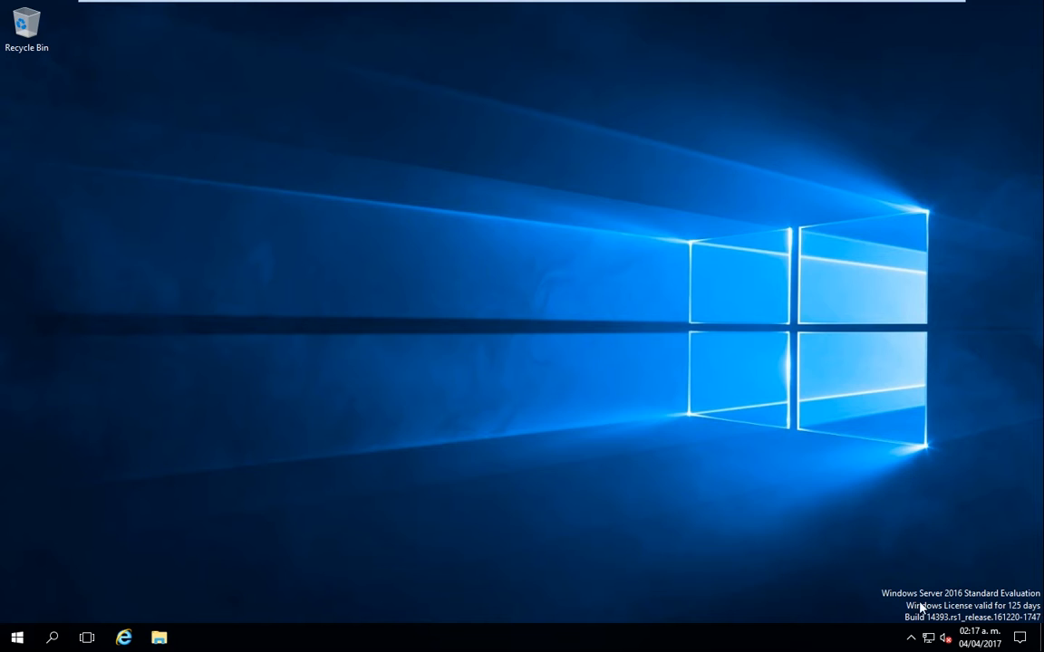
Step: Check the domain network in Network and Sharing Center, then start Windows PowerShell
{"action": "right_click", "coordinate": [929, 637]}
{"action": "left_click", "coordinate": [930, 630]}
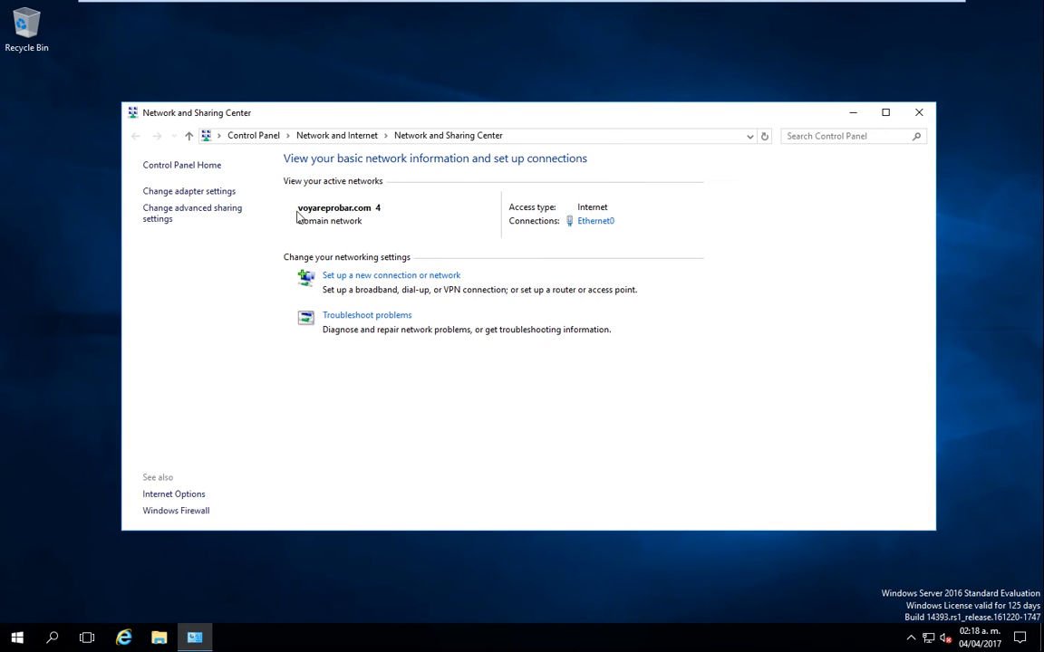
{"action": "left_click", "coordinate": [919, 113]}
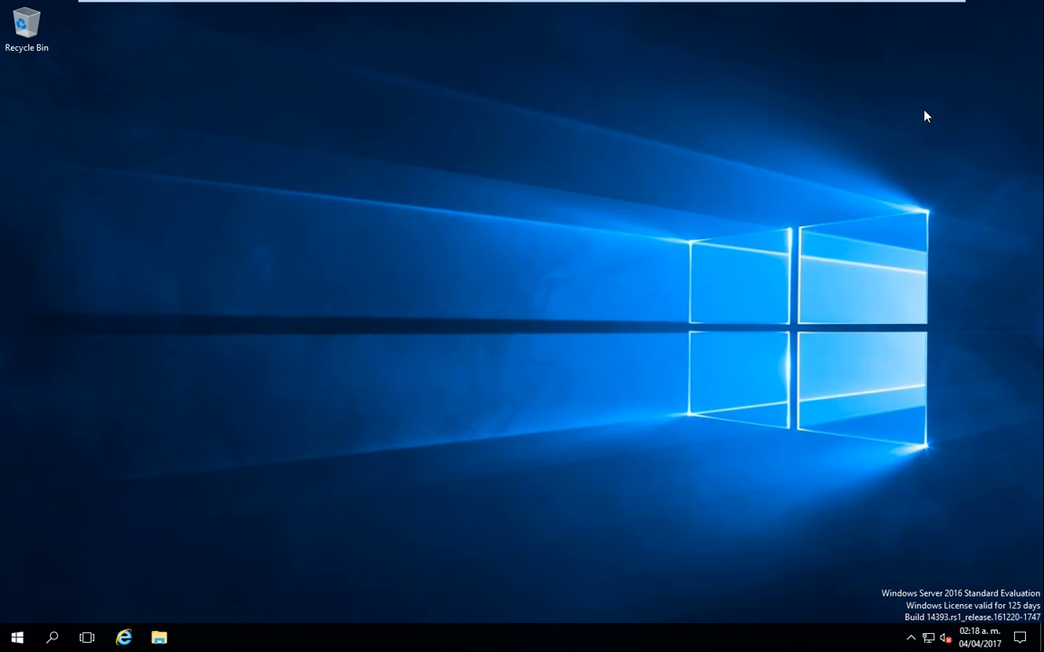
{"action": "key", "text": "super"}
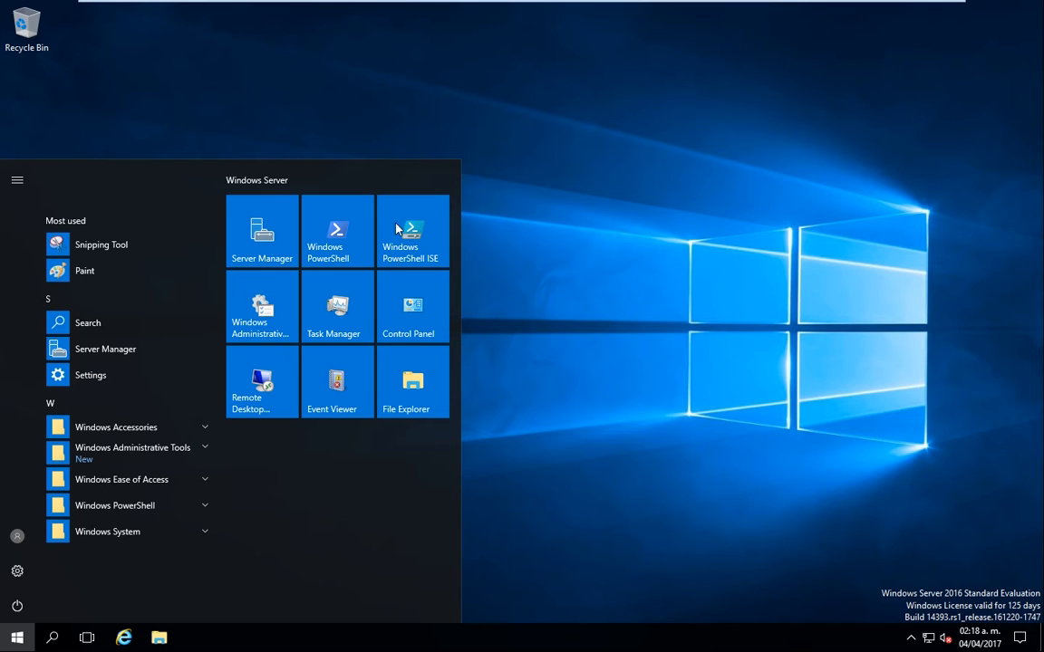
{"action": "left_click", "coordinate": [347, 246]}
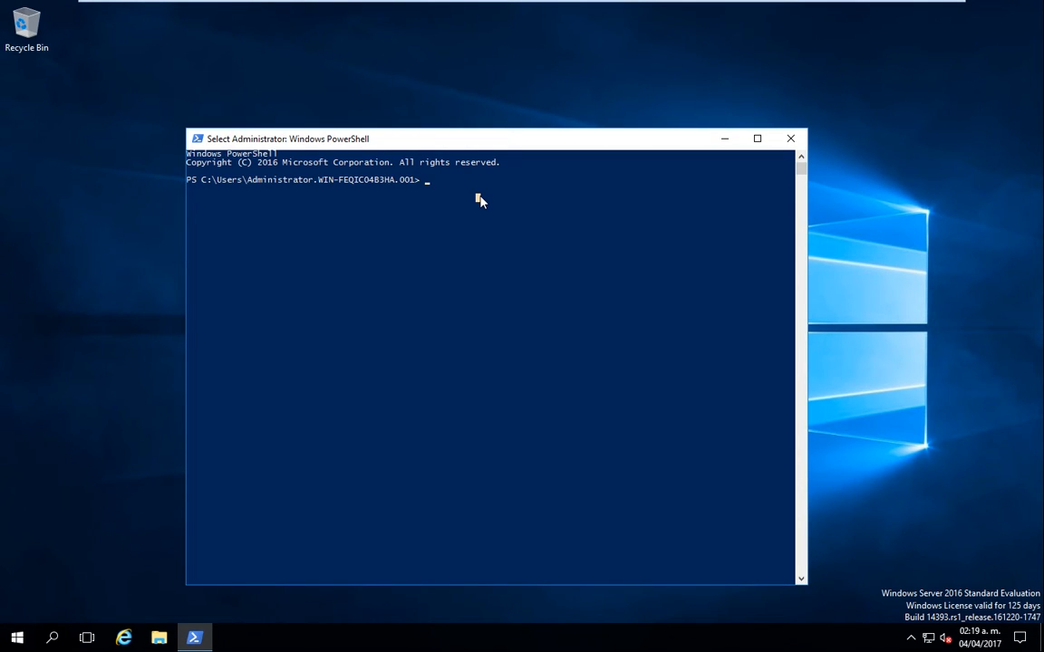
Step: Run new-aduser for the first user with a read-host secure-string password and -Enabled $true
{"action": "type", "text": "new-aduse"}
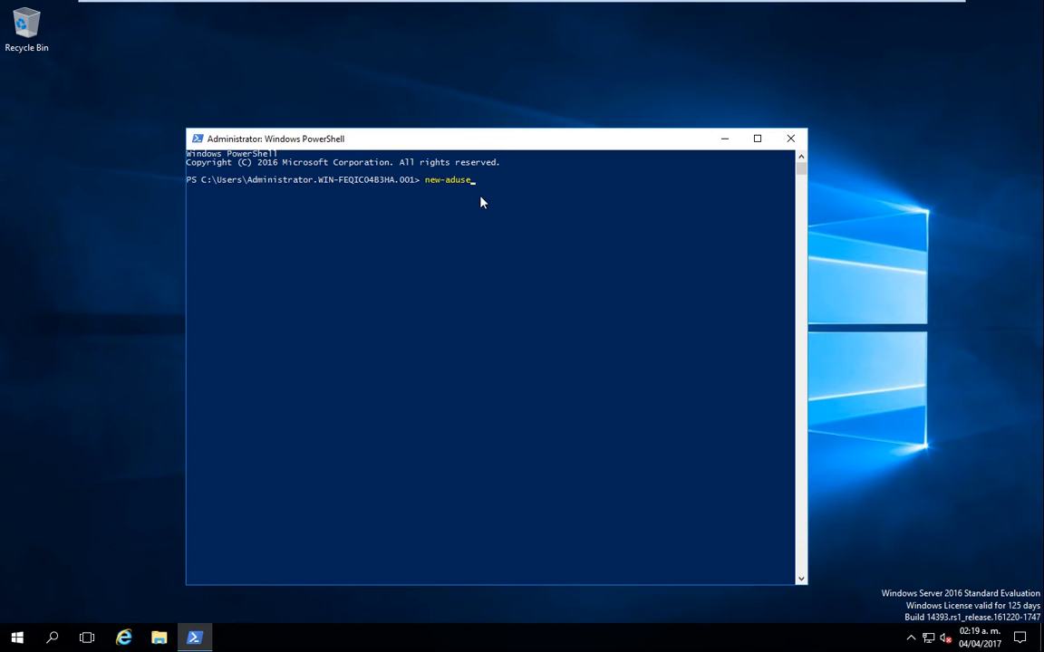
{"action": "type", "text": "r -name"}
{"action": "type", "text": "netacio -accountpassword (re"}
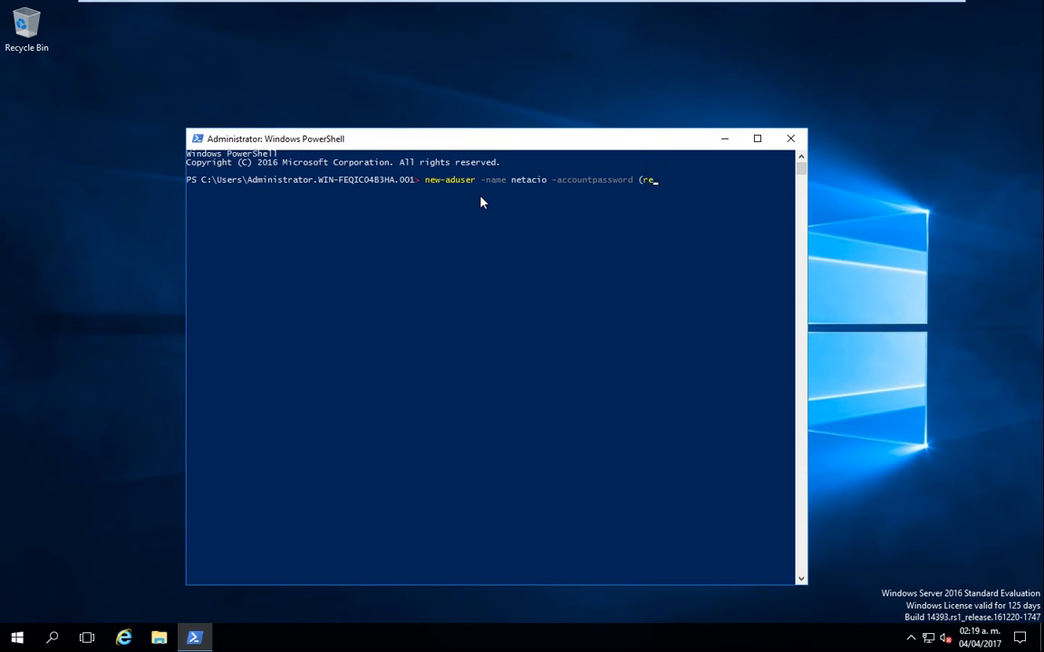
{"action": "type", "text": "ad-o"}
{"action": "key", "text": "BackSpace"}
{"action": "type", "text": "host"}
{"action": "type", "text": " -asse"}
{"action": "type", "text": "cures"}
{"action": "type", "text": "tring"}
{"action": "type", "text": "P"}
{"action": "type", "text": "a"}
{"action": "key", "text": "BackSpace"}
{"action": "key", "text": "BackSpace"}
{"action": "type", "text": "Powe"}
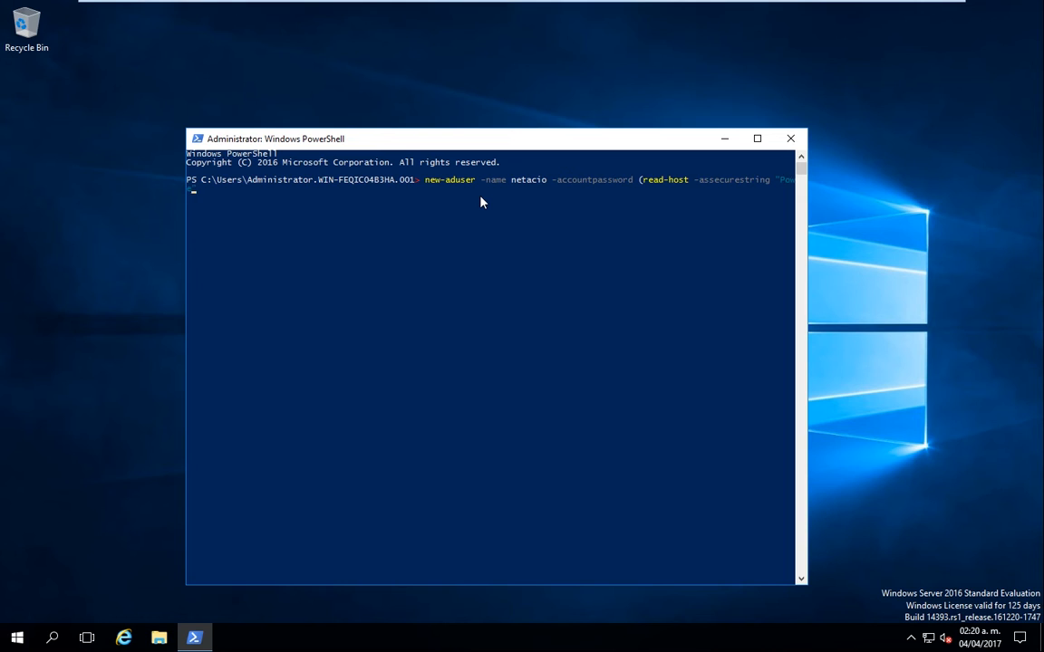
{"action": "type", "text": "rs"}
{"action": "type", "text": "hell"}
{"action": "type", "text": ".2"}
{"action": "type", "text": ")"}
{"action": "type", "text": "-Enabled"}
{"action": "type", "text": "$true"}
{"action": "key", "text": "Return"}
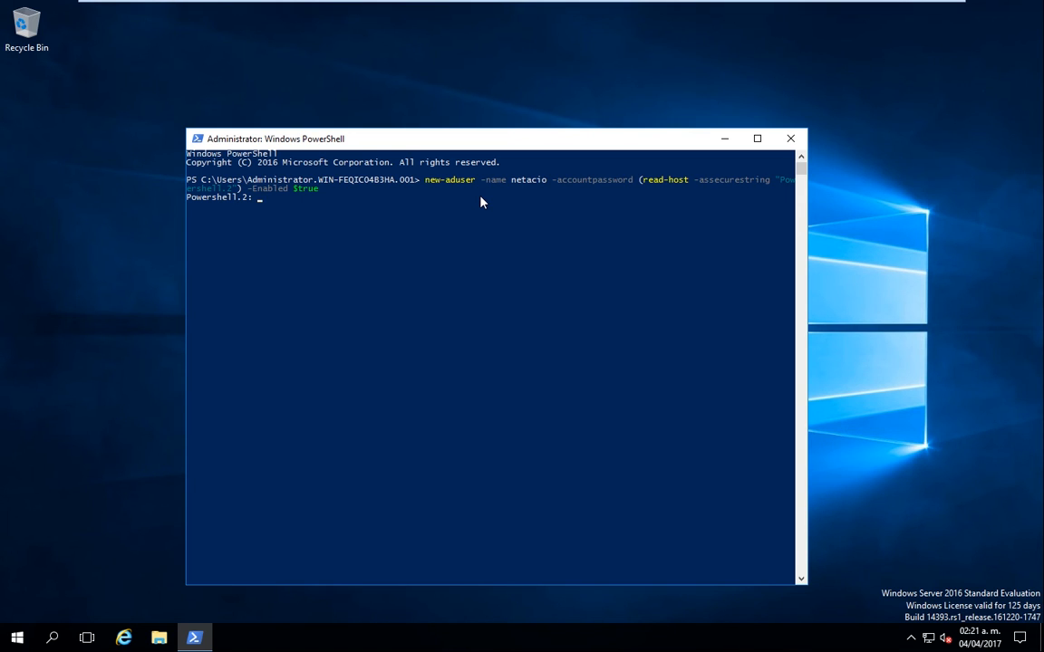
Step: Enter the first new AD user's password, fixing a typo, to complete its New-ADUser creation
{"action": "type", "text": "****"}
{"action": "key", "text": "BackSpace"}
{"action": "key", "text": "BackSpace"}
{"action": "key", "text": "BackSpace"}
{"action": "key", "text": "BackSpace"}
{"action": "type", "text": "************"}
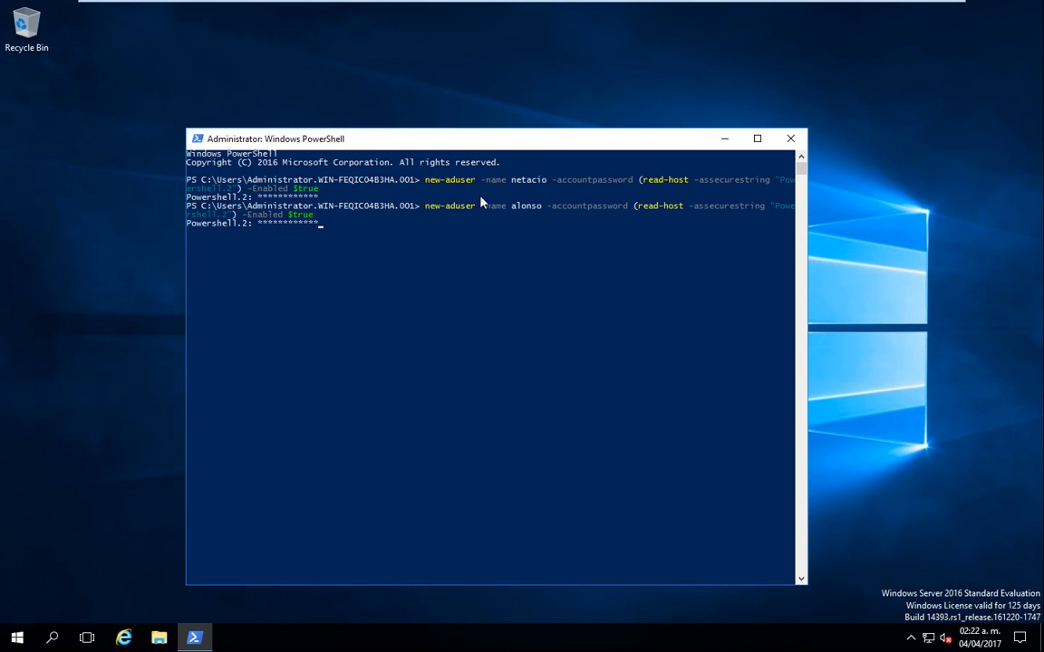
{"action": "key", "text": "Return"}
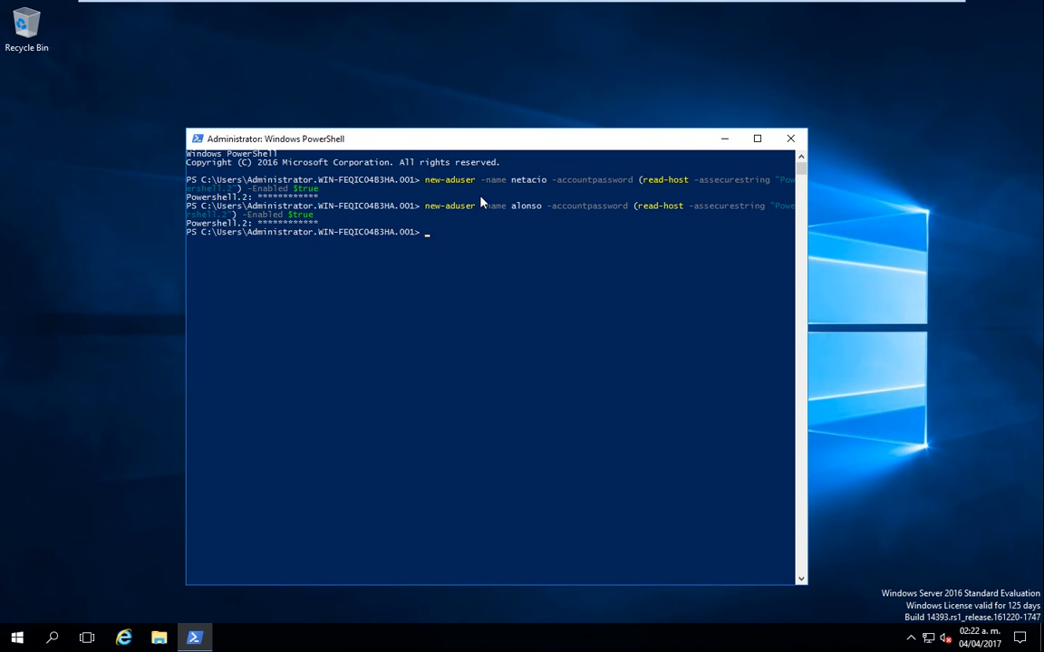